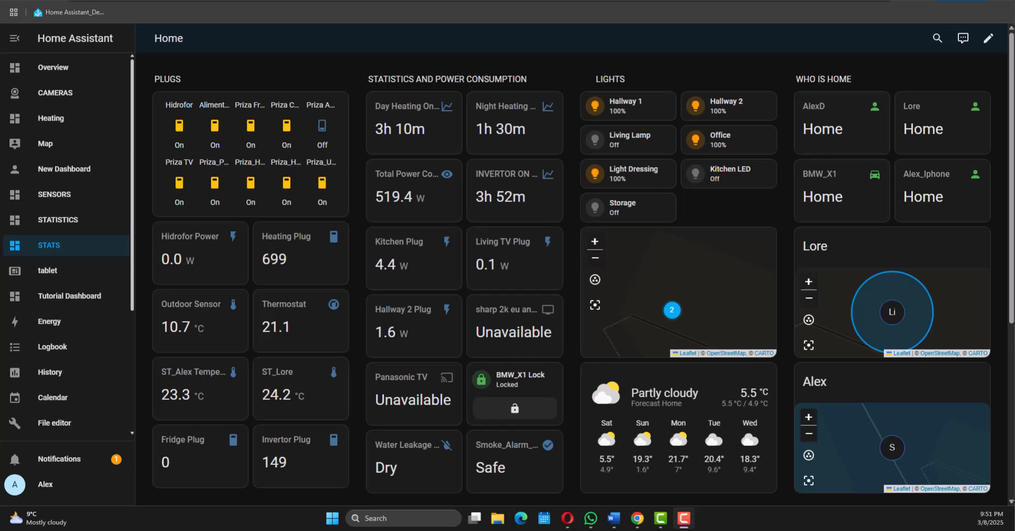
# Step: Open the user profile page and review the general user settings down to Advanced mode and the browser settings
pyautogui.scroll(-3, 119, 317)
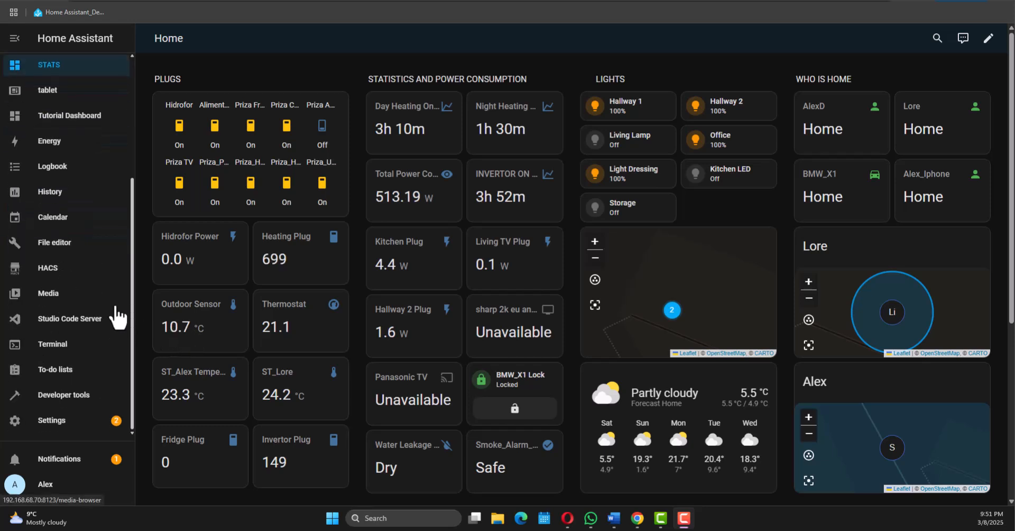
pyautogui.click(45, 487)
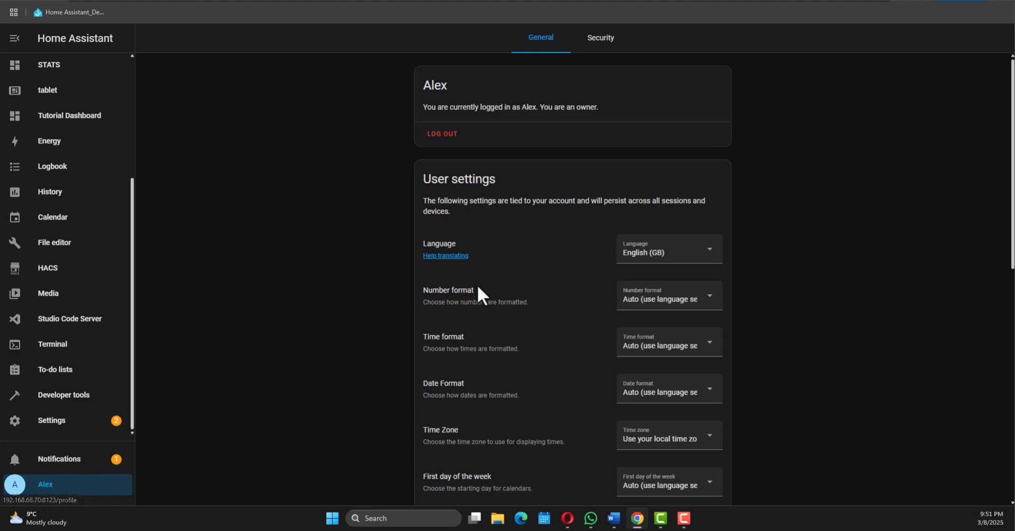
pyautogui.scroll(-5, 476, 285)
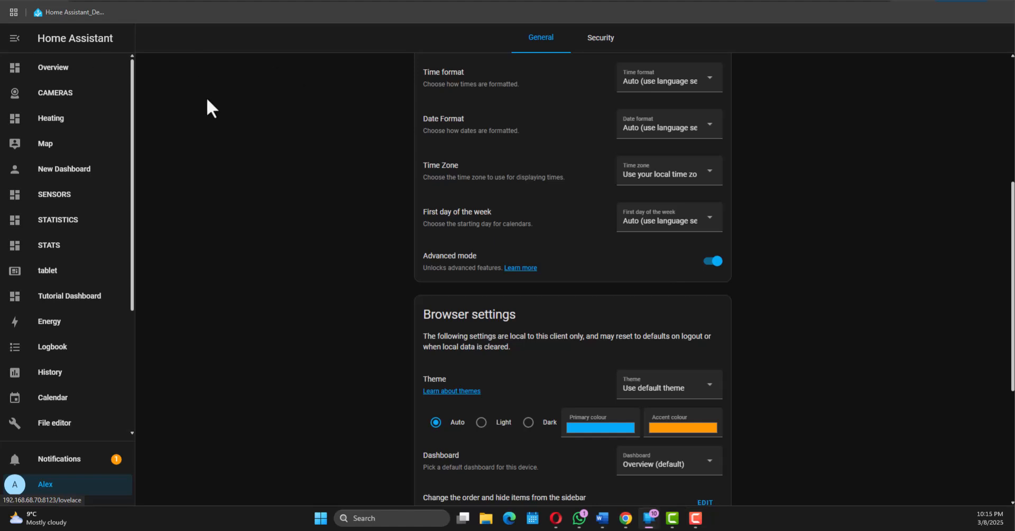
# Step: Switch to the Deco router app on the mirrored phone and locate Address Reservation in its advanced settings
pyautogui.moveTo(1, 48); pyautogui.dragTo(242, 82)
pyautogui.click(297, 87)
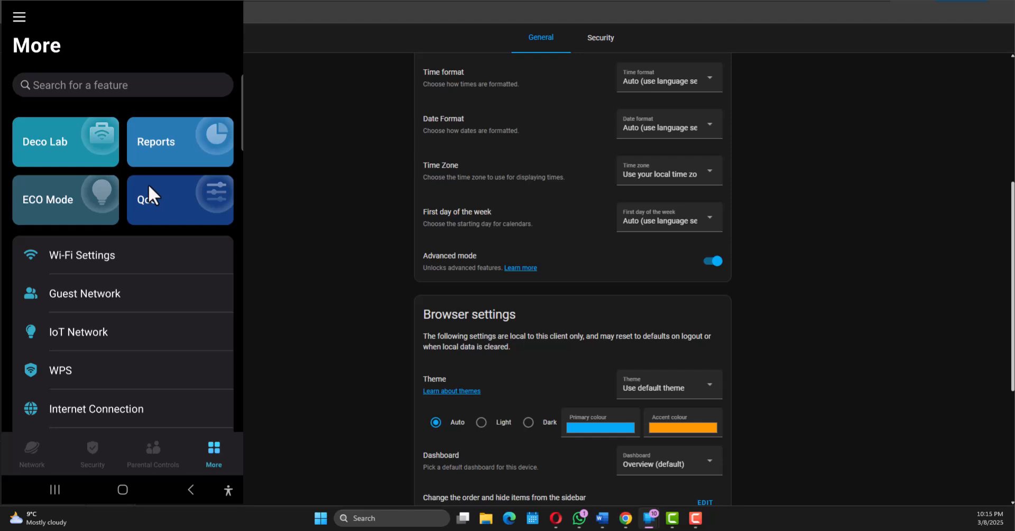
pyautogui.scroll(-5, 148, 184)
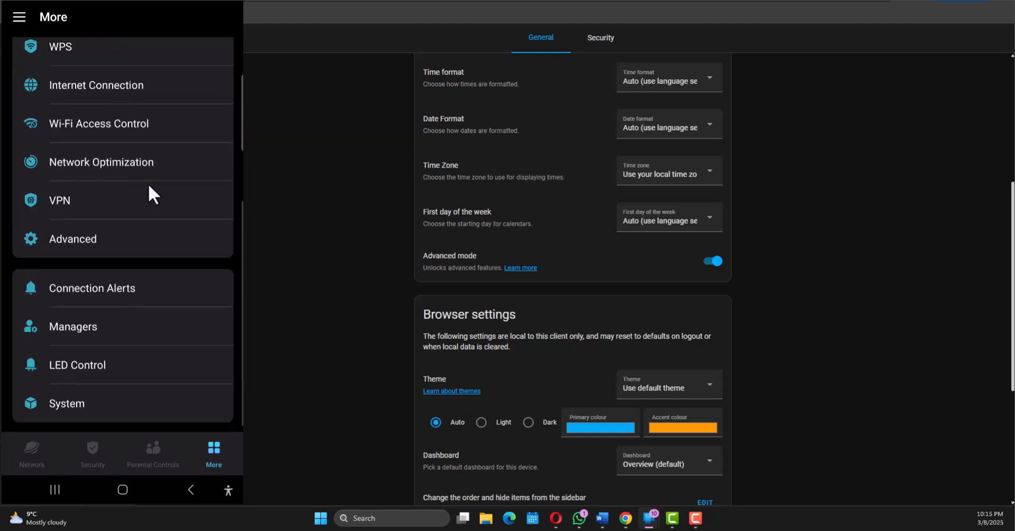
pyautogui.click(80, 226)
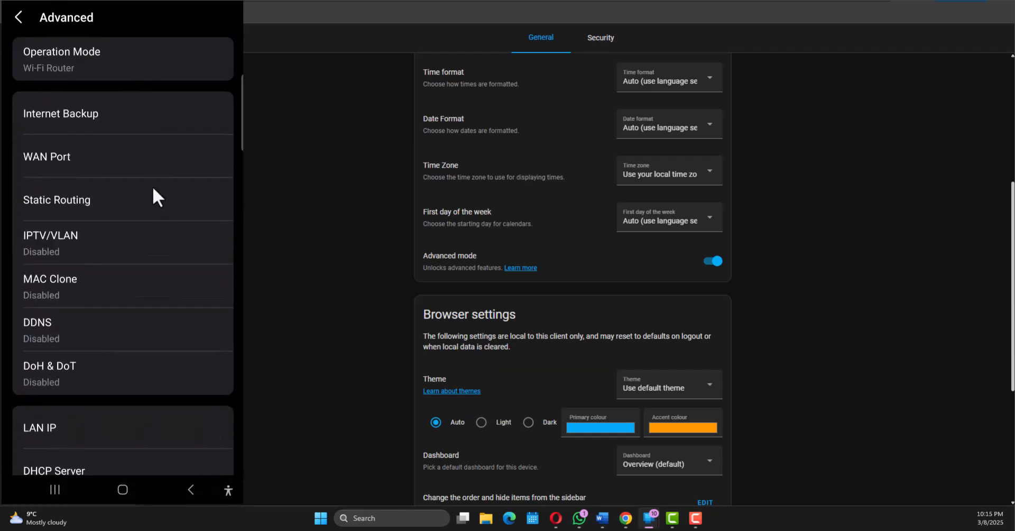
pyautogui.scroll(-4, 153, 189)
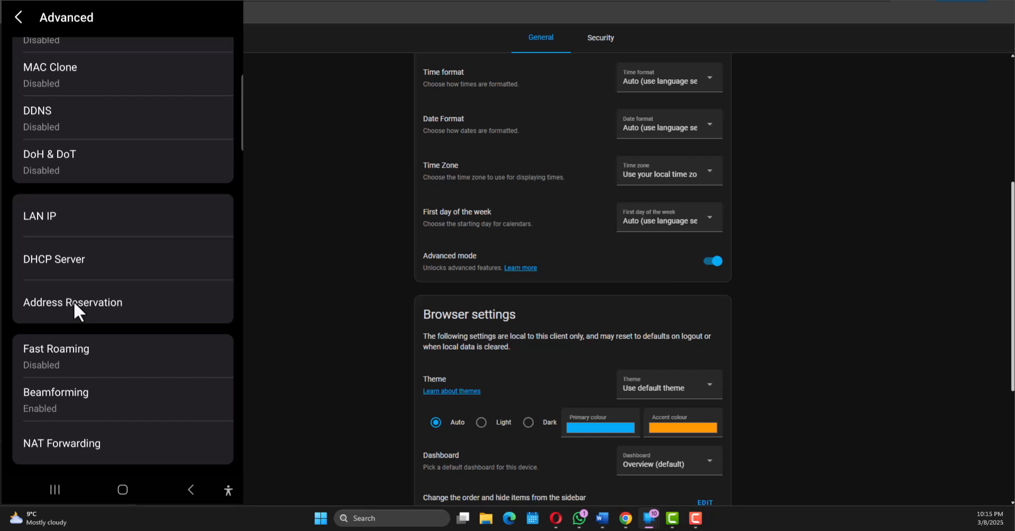
pyautogui.click(695, 518)
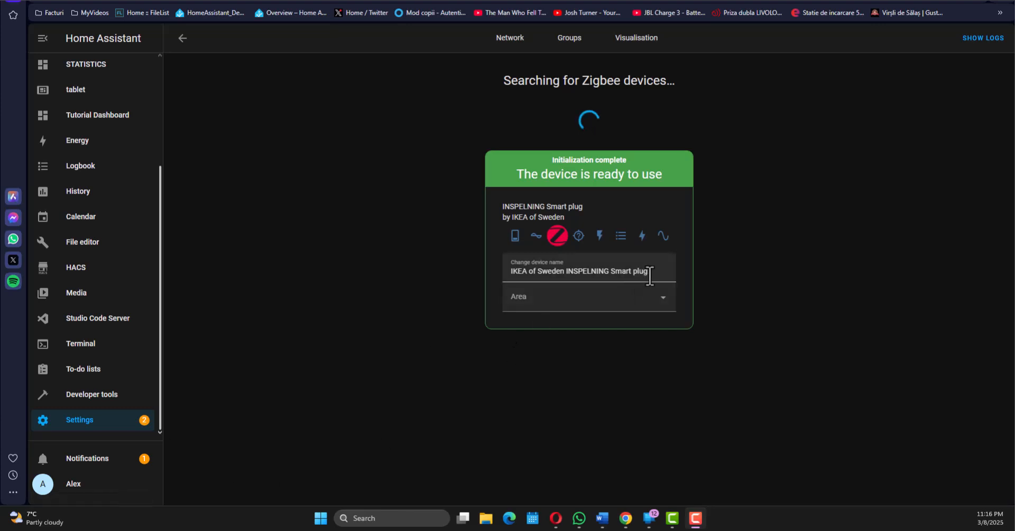
# Step: Rename the newly paired IKEA INSPELNING smart plug as "Office 1 plug"
pyautogui.click(652, 272)
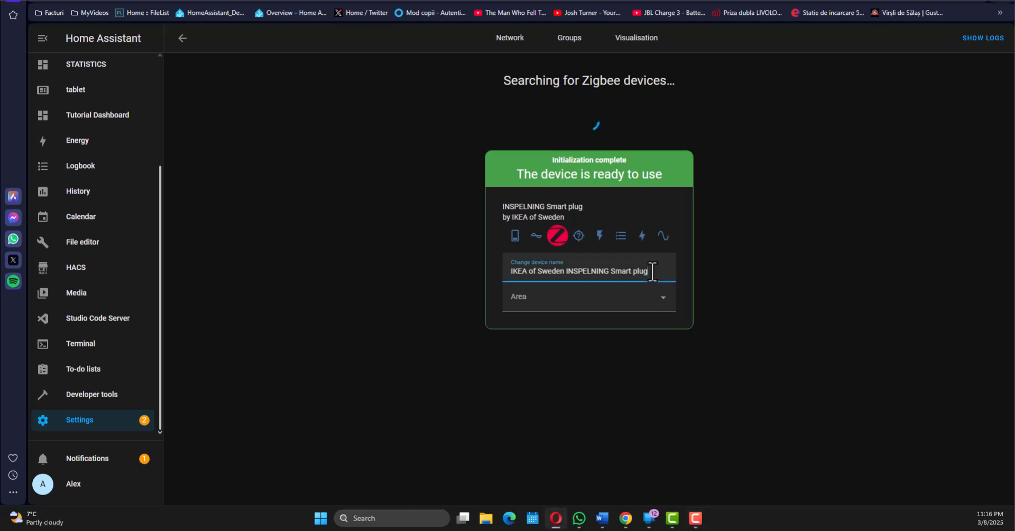
pyautogui.moveTo(652, 271); pyautogui.dragTo(484, 272)
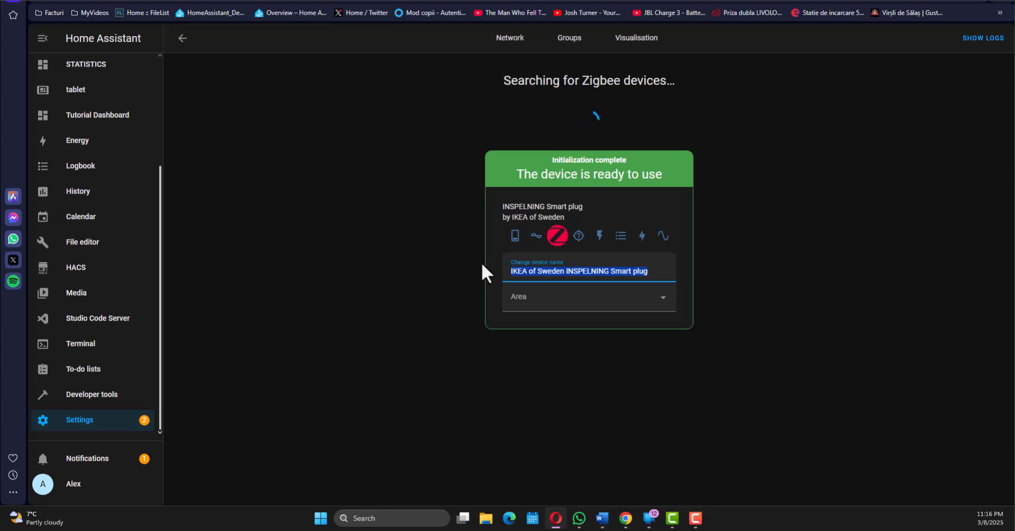
pyautogui.press('BackSpace')
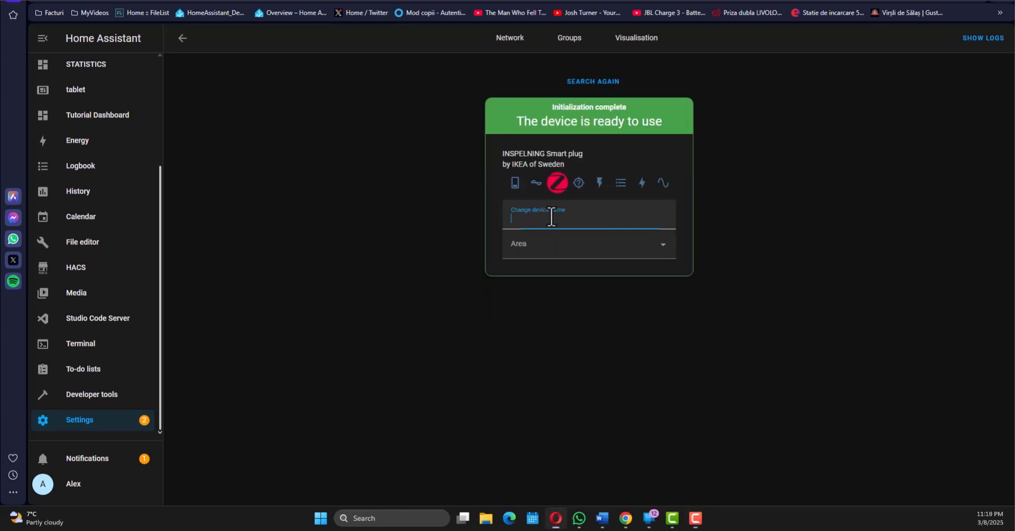
pyautogui.write('Office 1 plug')
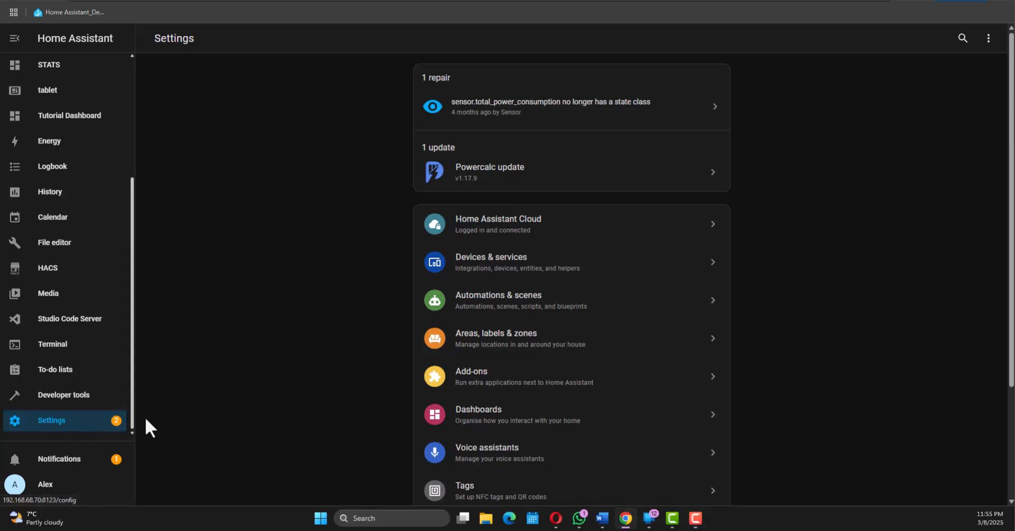
# Step: Open the list of manual backups from the system's backup settings
pyautogui.scroll(-3, 549, 275)
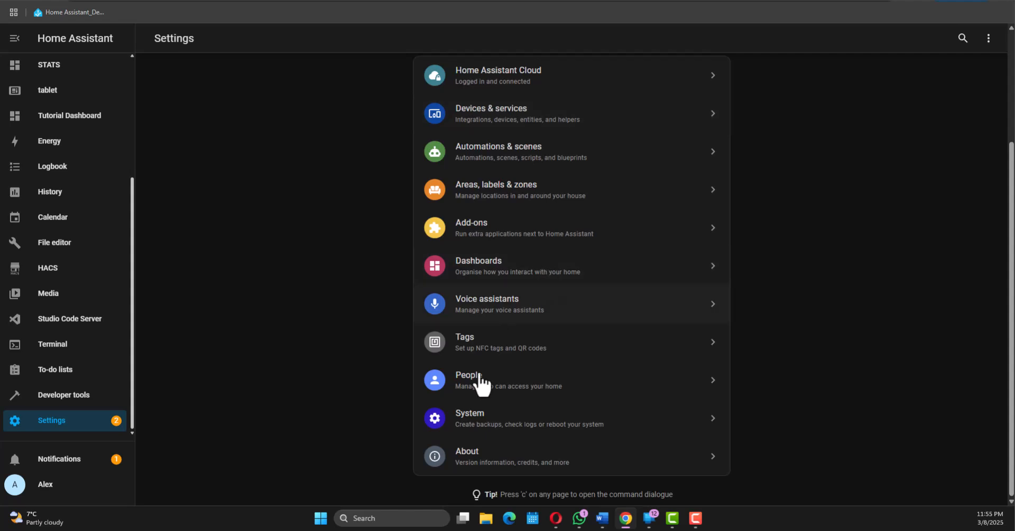
pyautogui.click(472, 431)
pyautogui.click(489, 244)
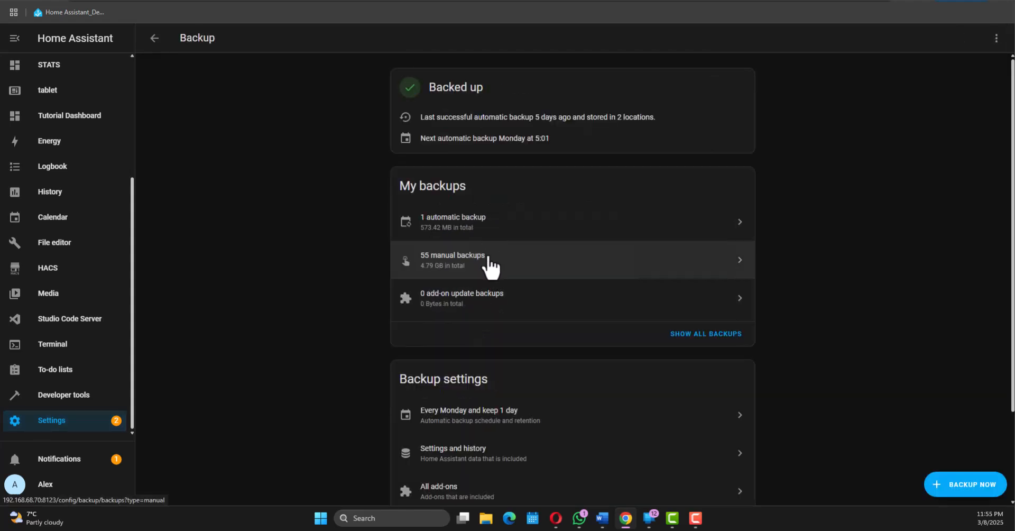
pyautogui.click(490, 265)
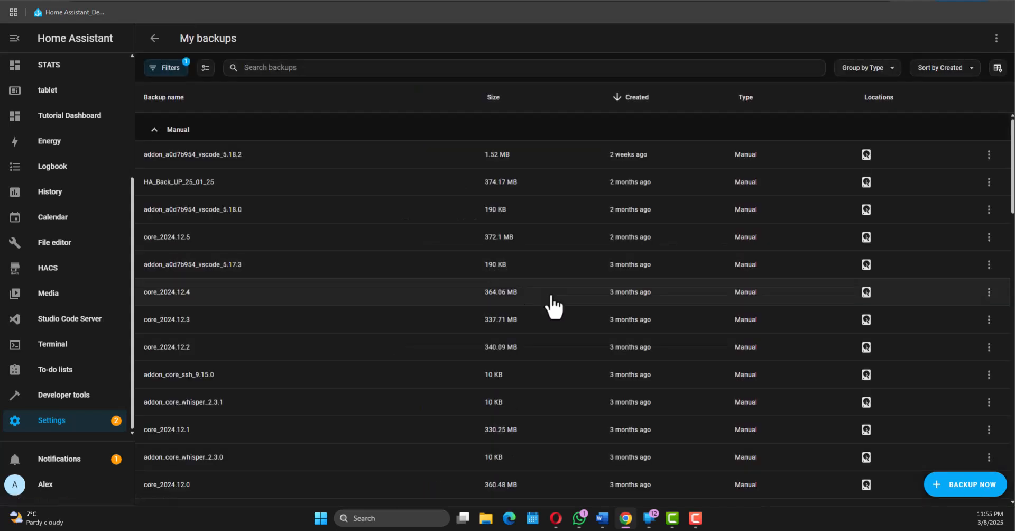
# Step: Start a manual backup that includes the Home Assistant settings, history and all add-ons, leaving out media and the share folder
pyautogui.click(972, 485)
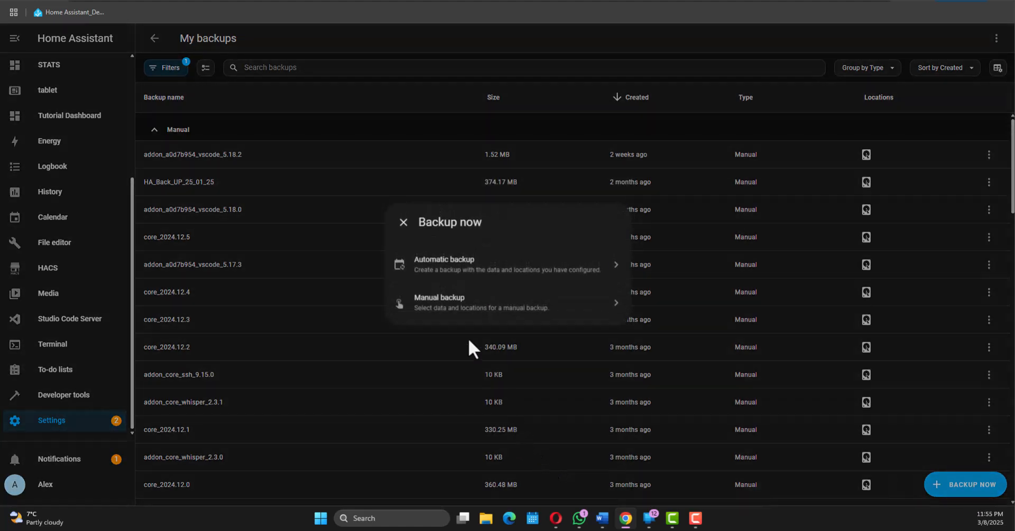
pyautogui.click(453, 306)
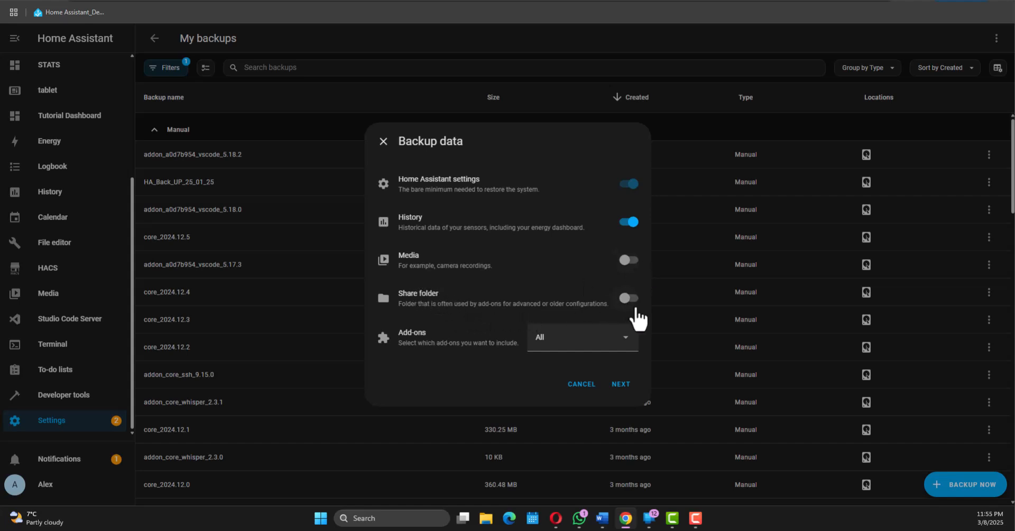
pyautogui.click(623, 387)
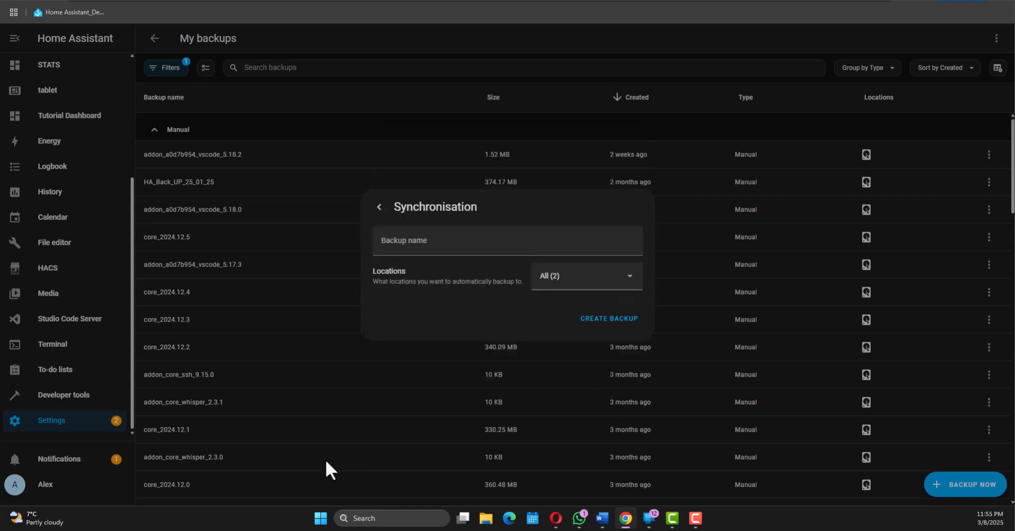
# Step: Name the backup 08_03_2025
pyautogui.click(431, 244)
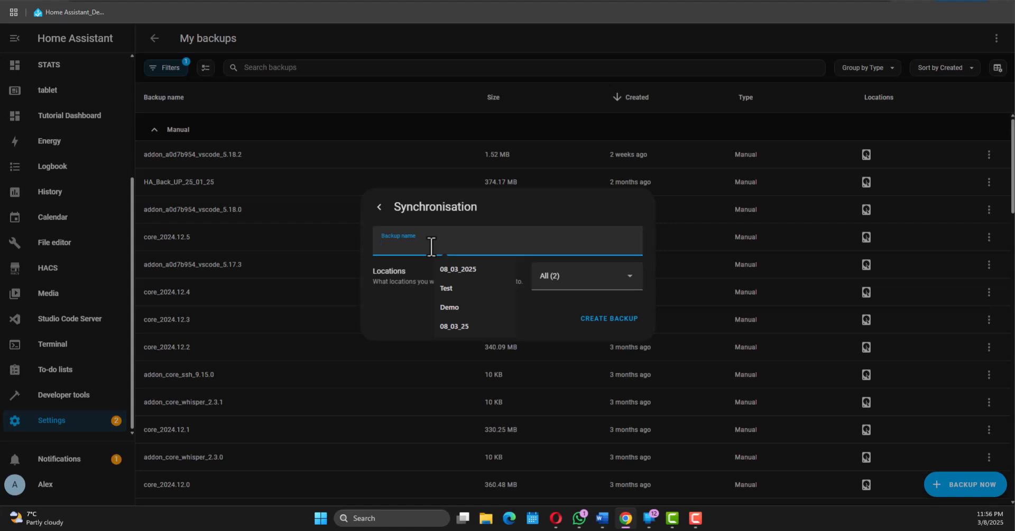
pyautogui.write('08_')
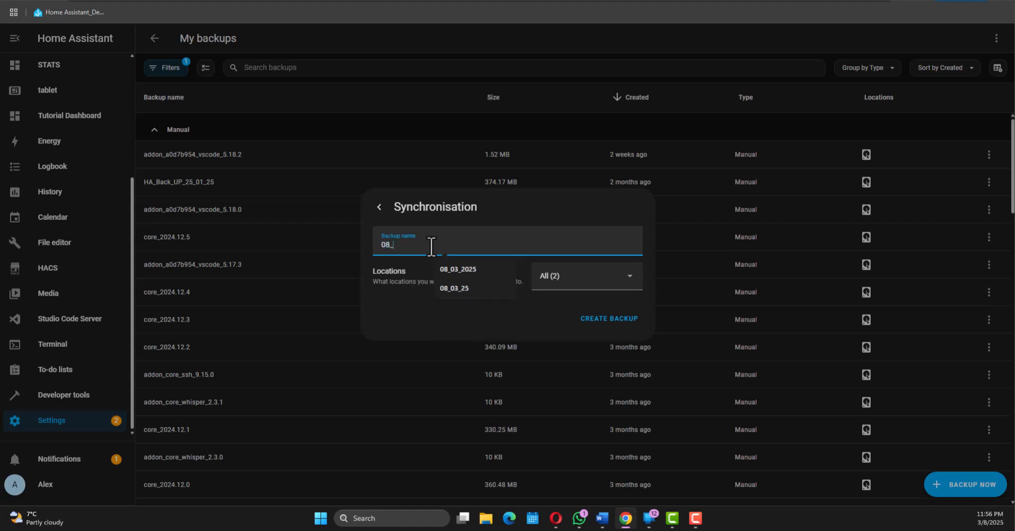
pyautogui.write('03_200')
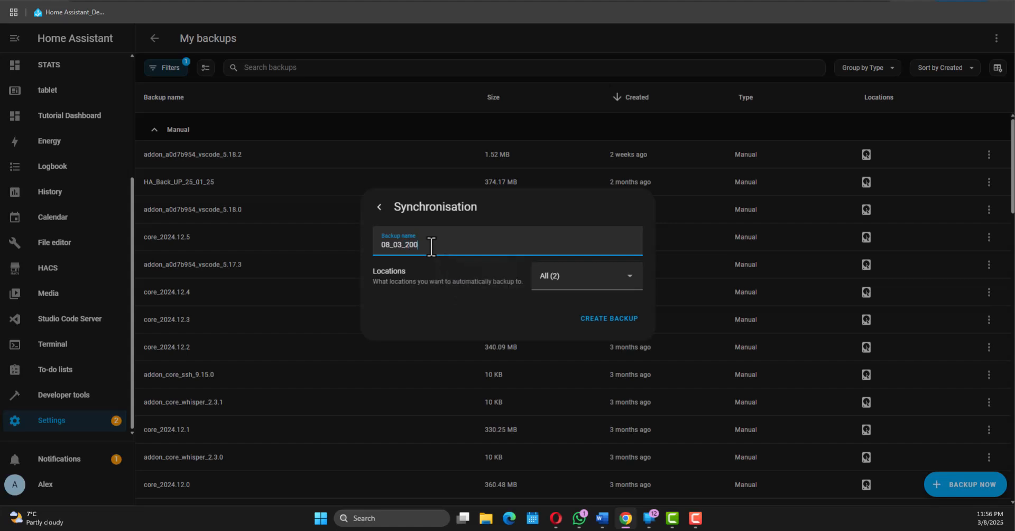
pyautogui.press('BackSpace')
pyautogui.write('25')
pyautogui.click(414, 245)
pyautogui.press('BackSpace')
# Step: Set the backup locations to Custom with only This system selected, and create the backup
pyautogui.click(585, 283)
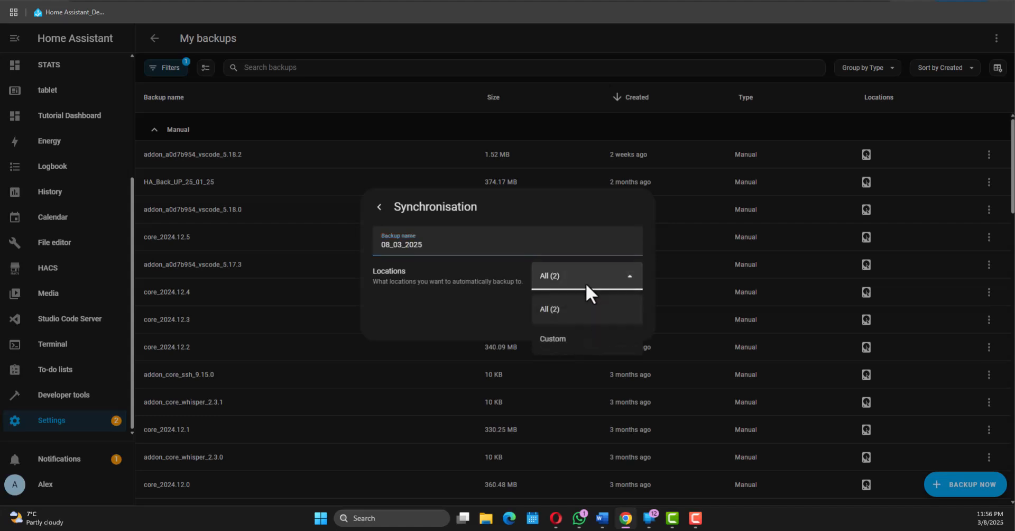
pyautogui.click(564, 338)
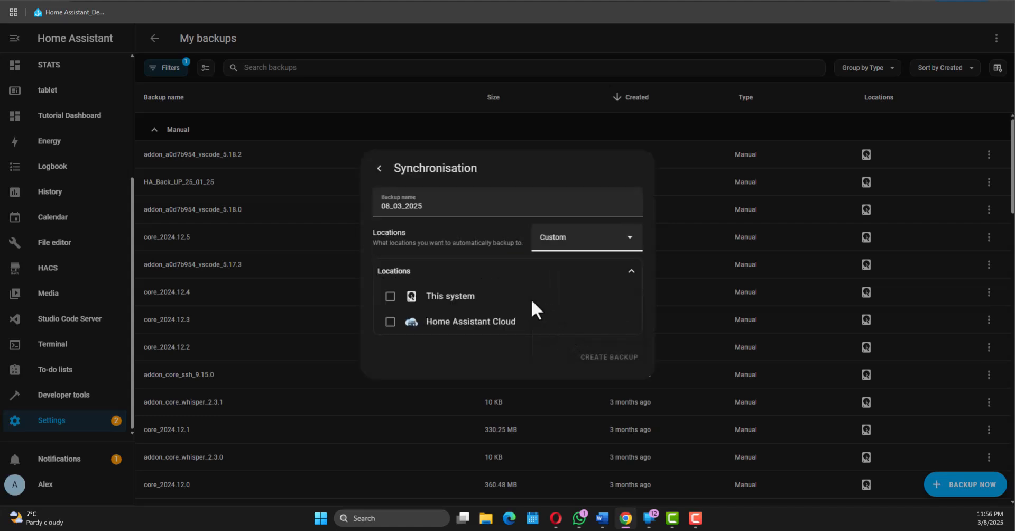
pyautogui.click(390, 297)
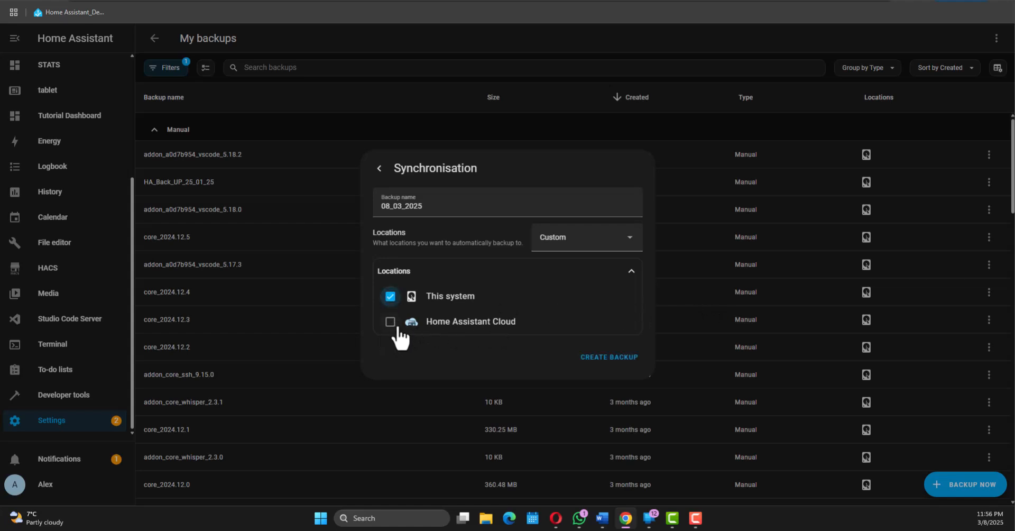
pyautogui.click(615, 364)
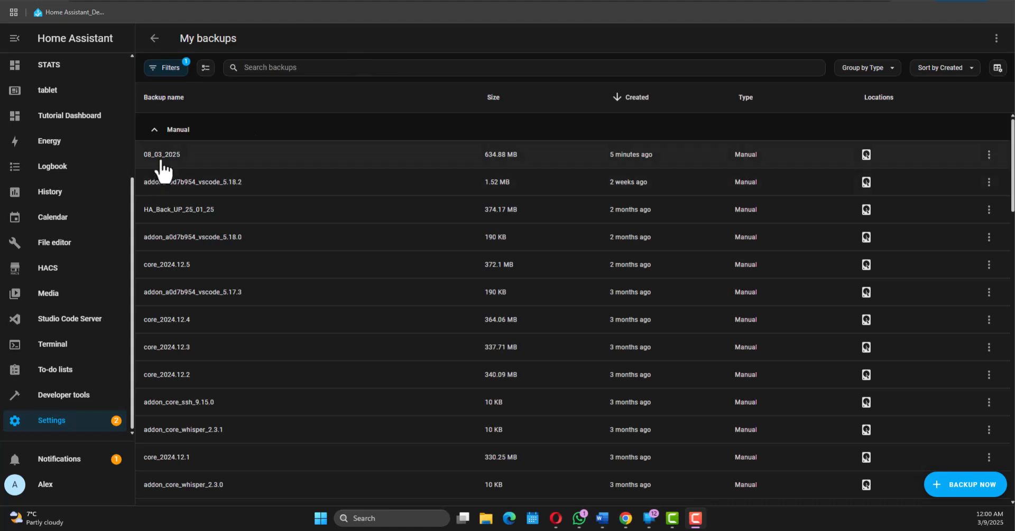
# Step: Download the 08_03_2025 backup from the backups list
pyautogui.click(988, 162)
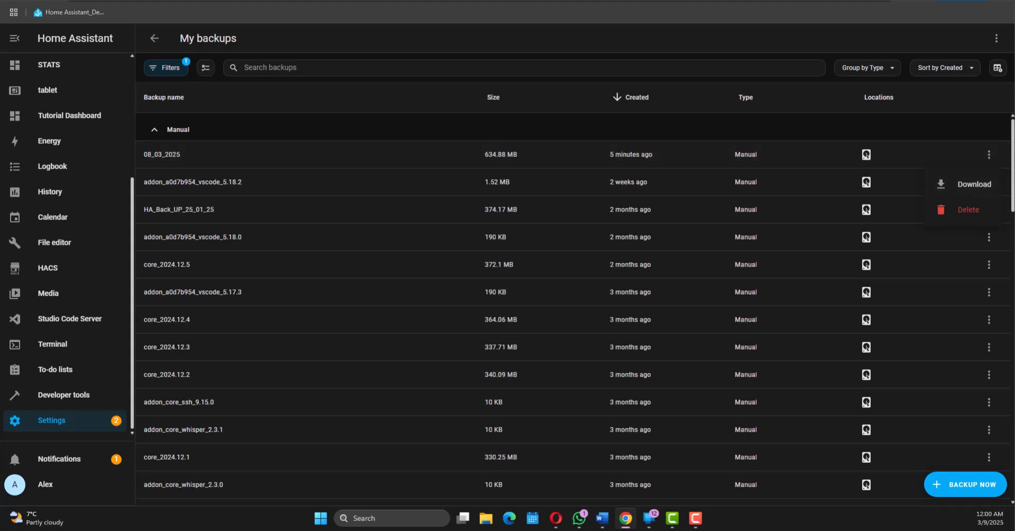
pyautogui.click(986, 187)
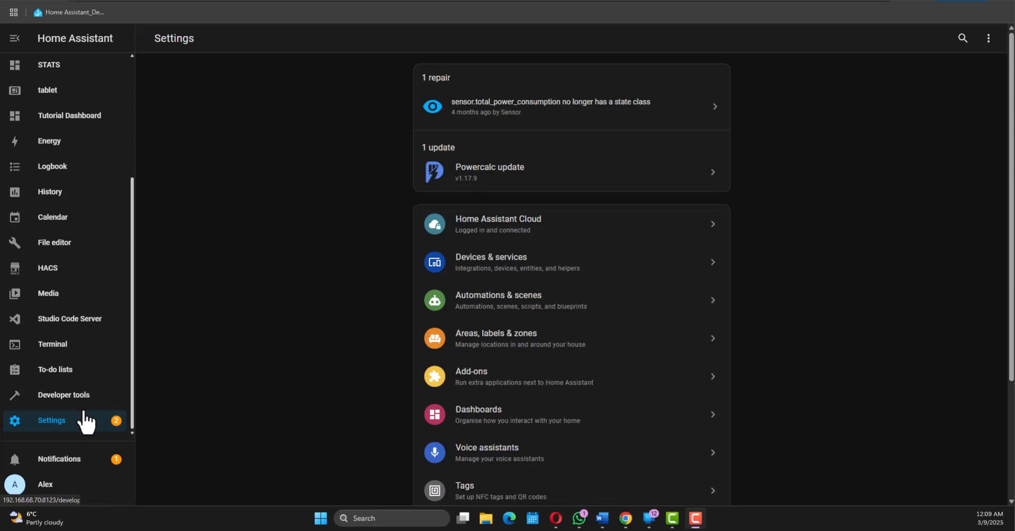
# Step: Create a new empty automation from scratch in the Automations & scenes settings
pyautogui.click(84, 425)
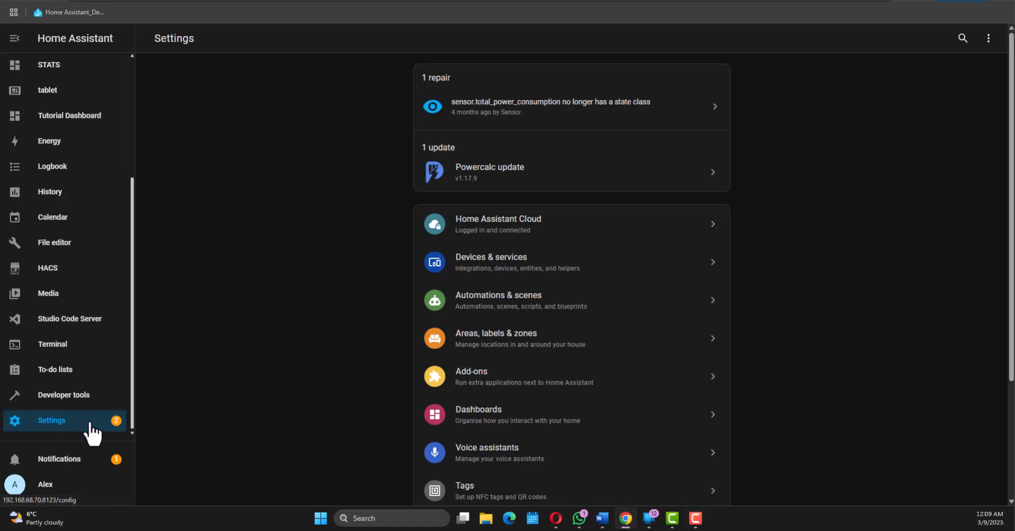
pyautogui.click(511, 305)
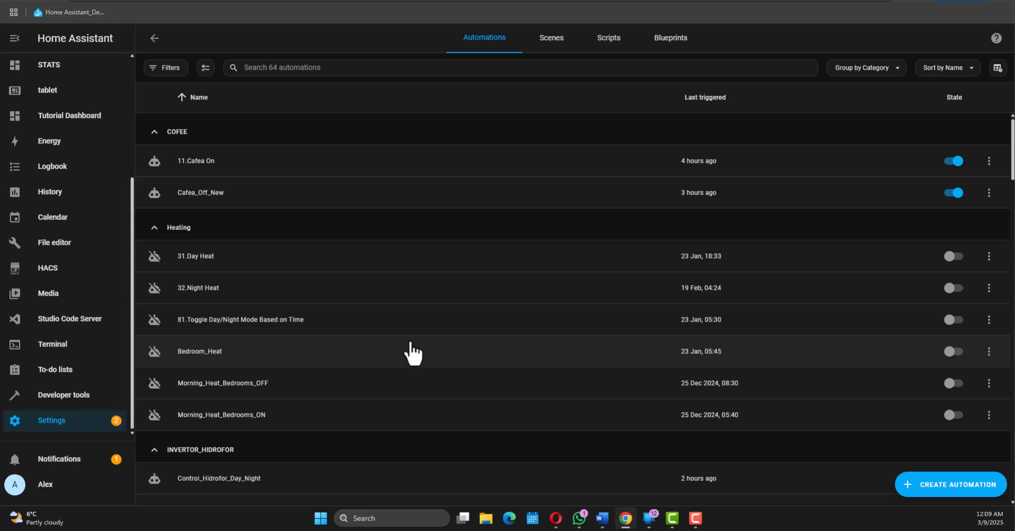
pyautogui.click(933, 490)
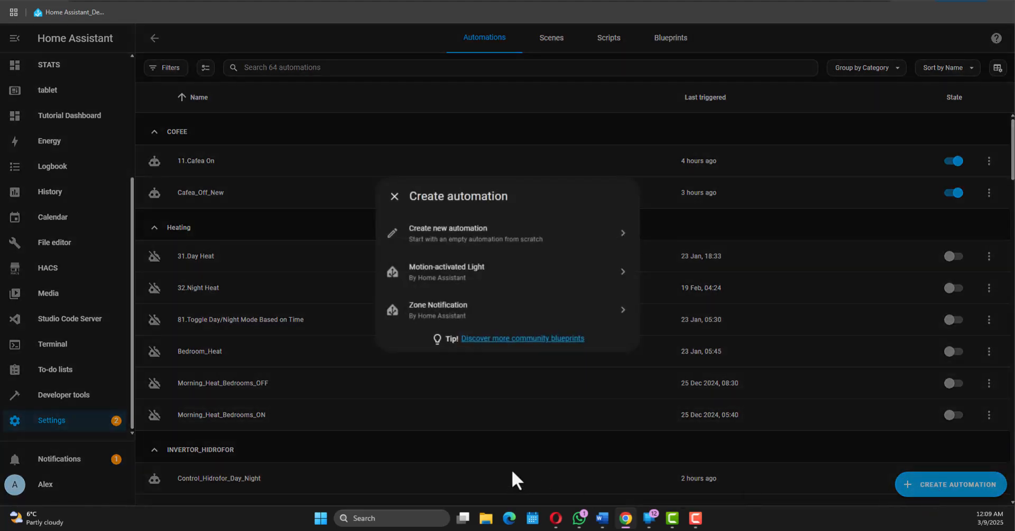
pyautogui.click(484, 244)
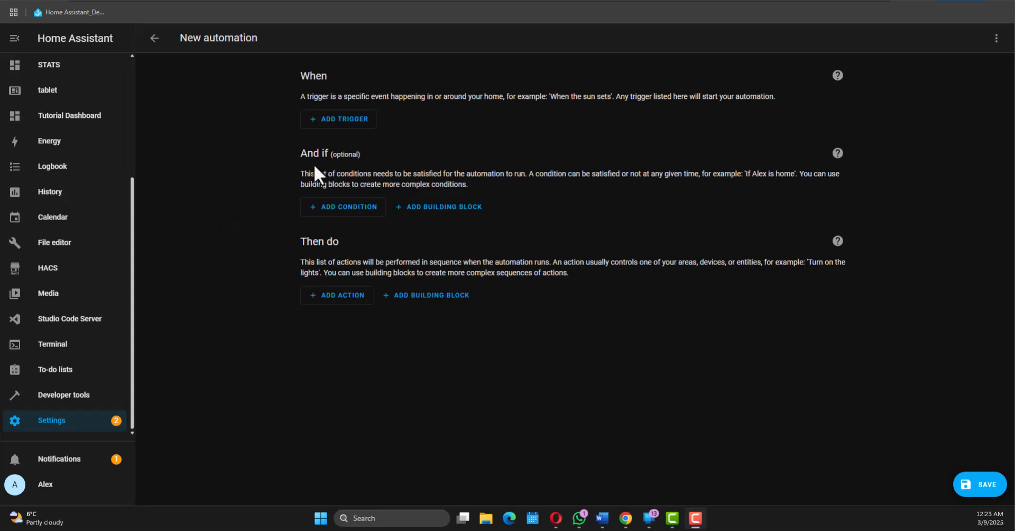
# Step: Add a device trigger for the BackDoor device that fires on BackDoor opened
pyautogui.click(365, 122)
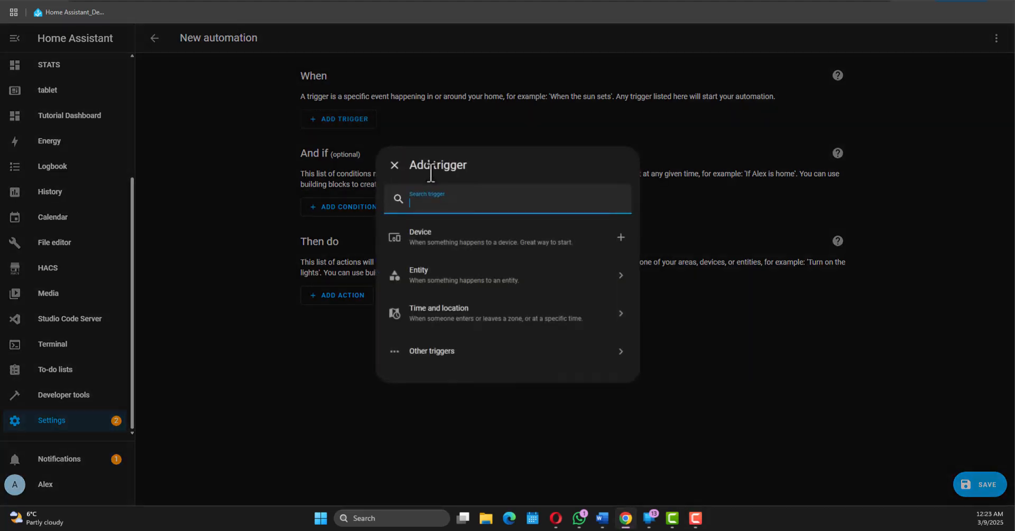
pyautogui.click(431, 242)
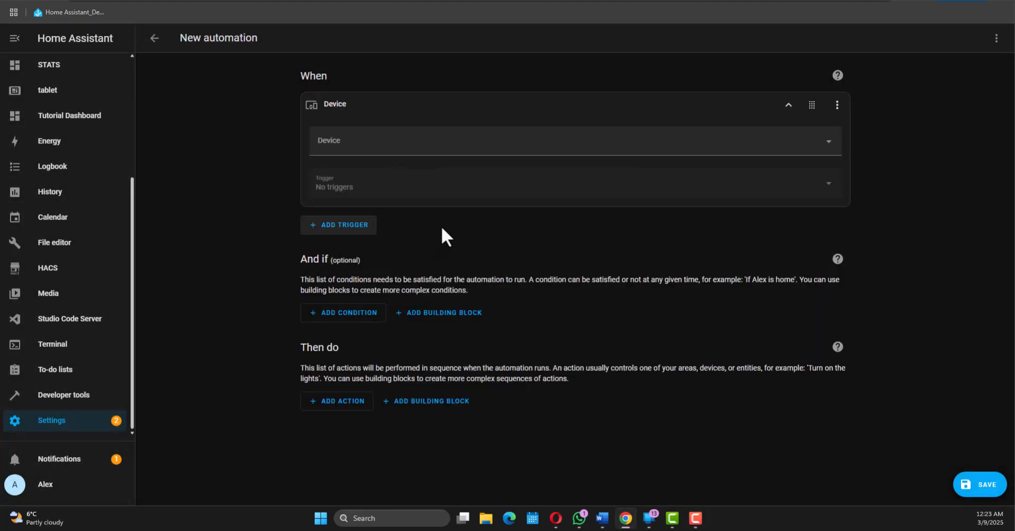
pyautogui.click(355, 140)
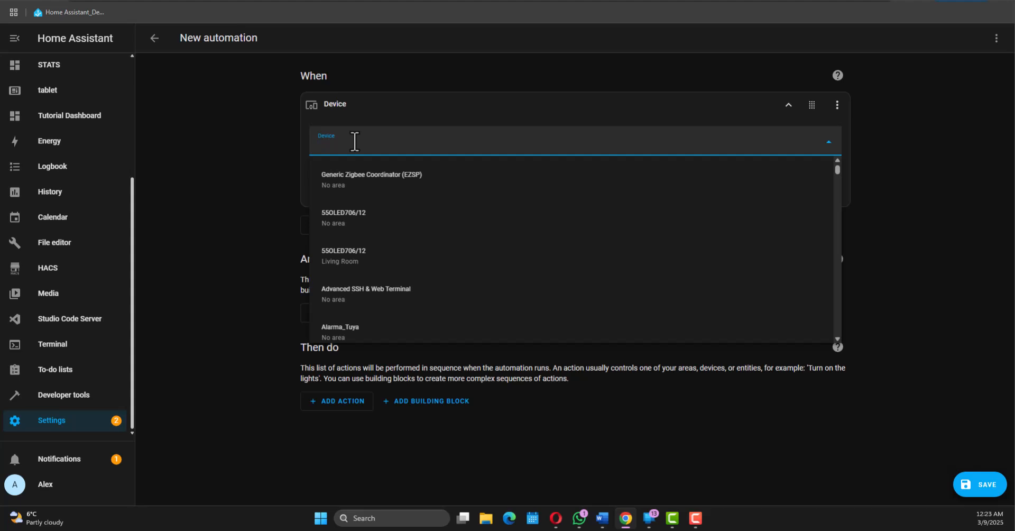
pyautogui.write('back')
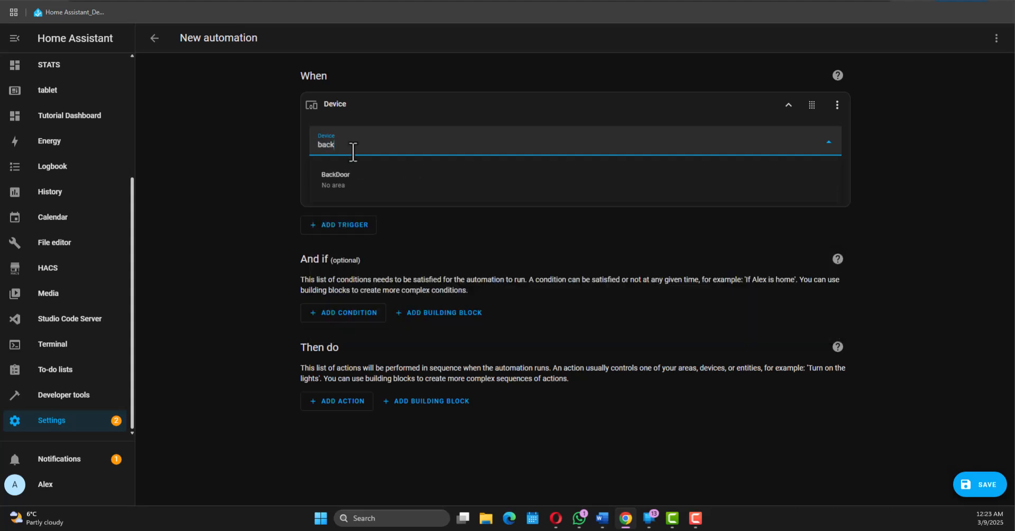
pyautogui.click(350, 181)
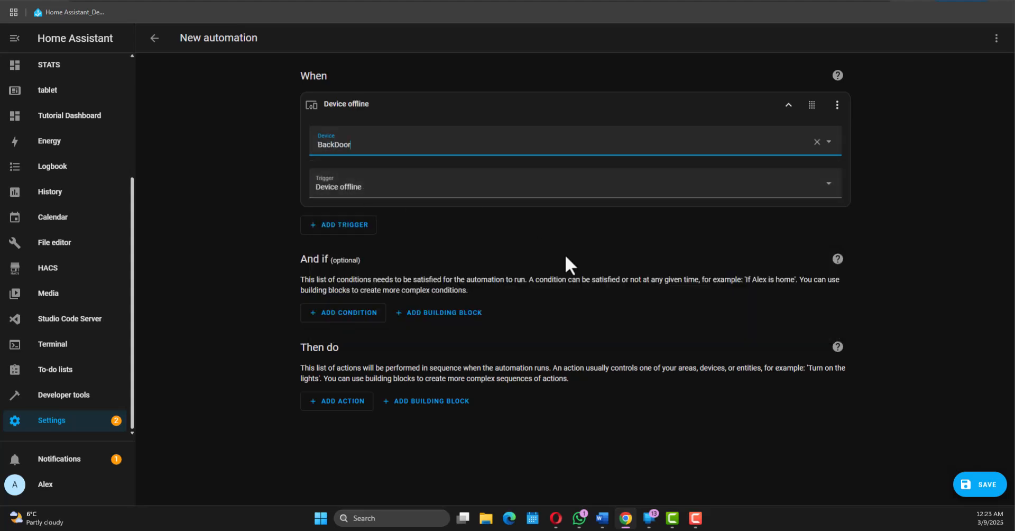
pyautogui.click(528, 189)
pyautogui.click(423, 241)
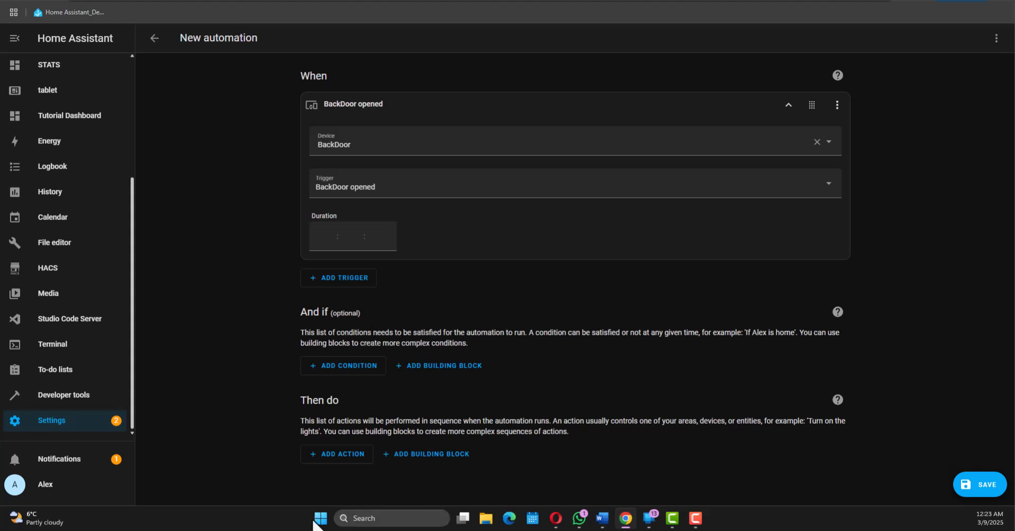
# Step: Add a time condition that requires the fixed time to be after 17:00:00
pyautogui.click(334, 368)
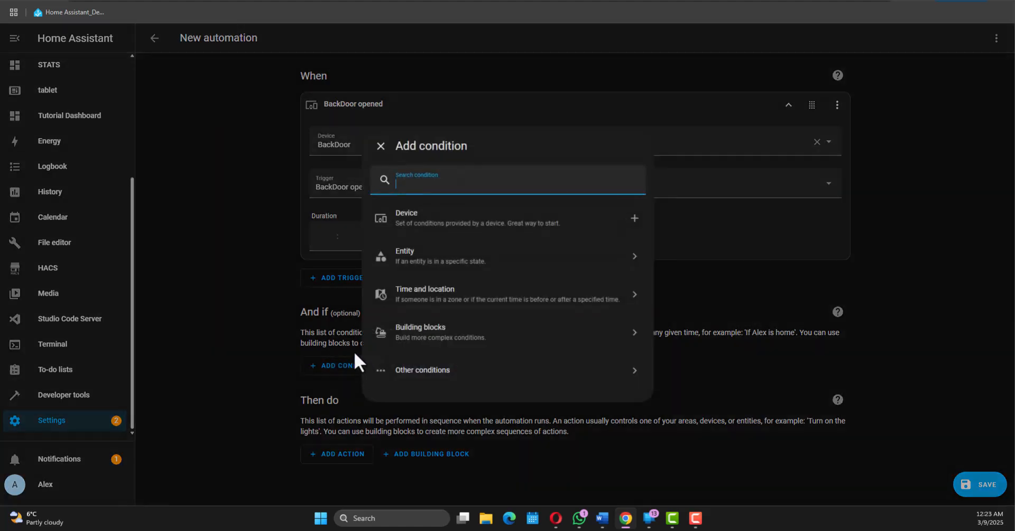
pyautogui.click(410, 306)
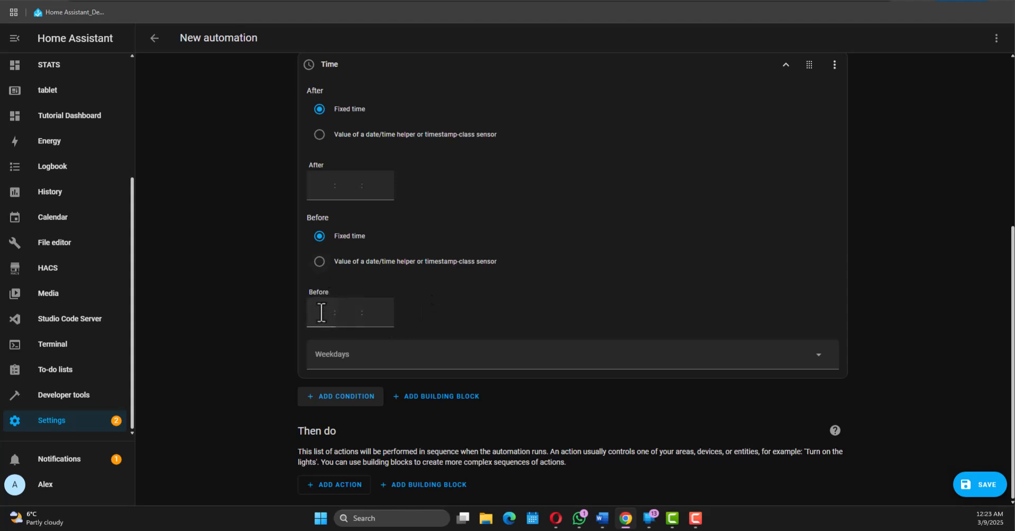
pyautogui.scroll(3, 321, 314)
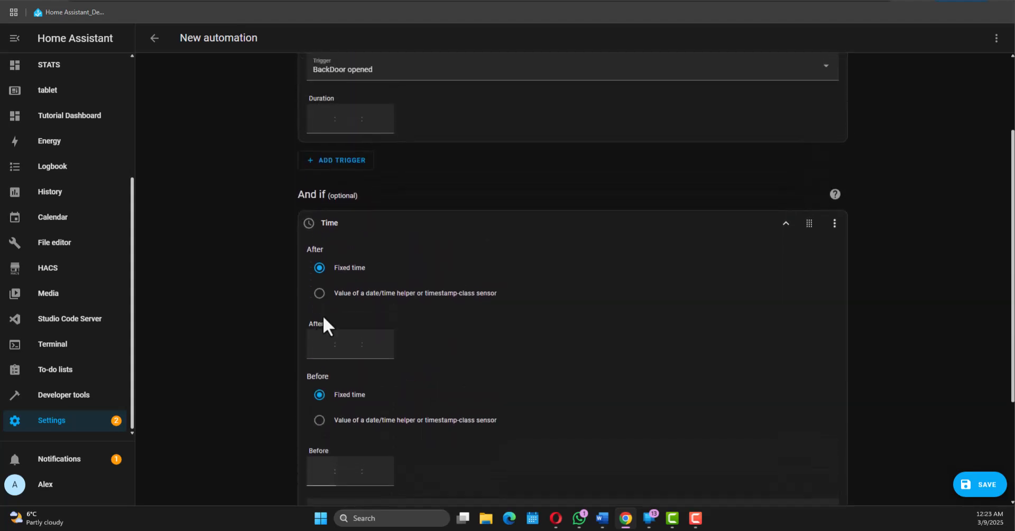
pyautogui.click(317, 342)
pyautogui.write('17')
pyautogui.scroll(-2, 485, 356)
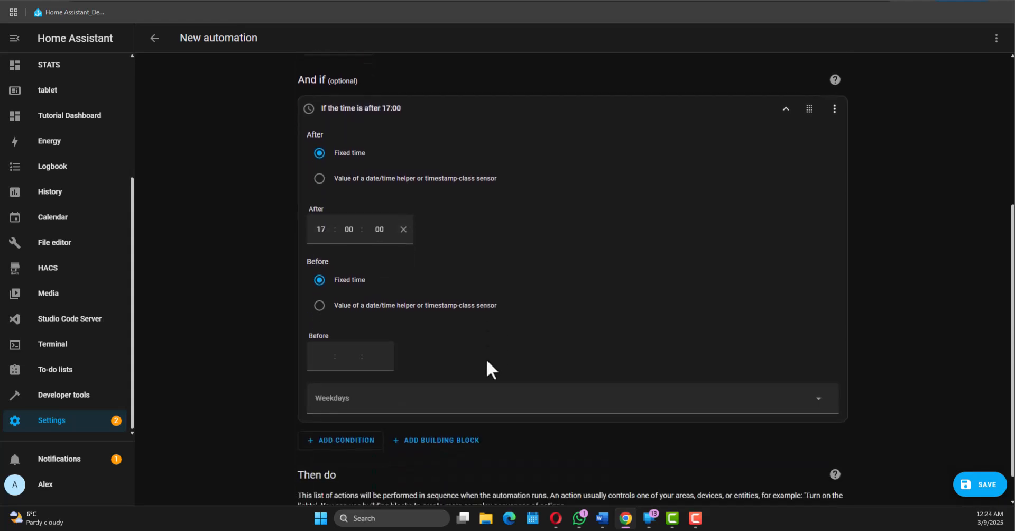
# Step: Add a Perform an action step to the automation and set its action to Light: Turn on
pyautogui.scroll(-1, 485, 356)
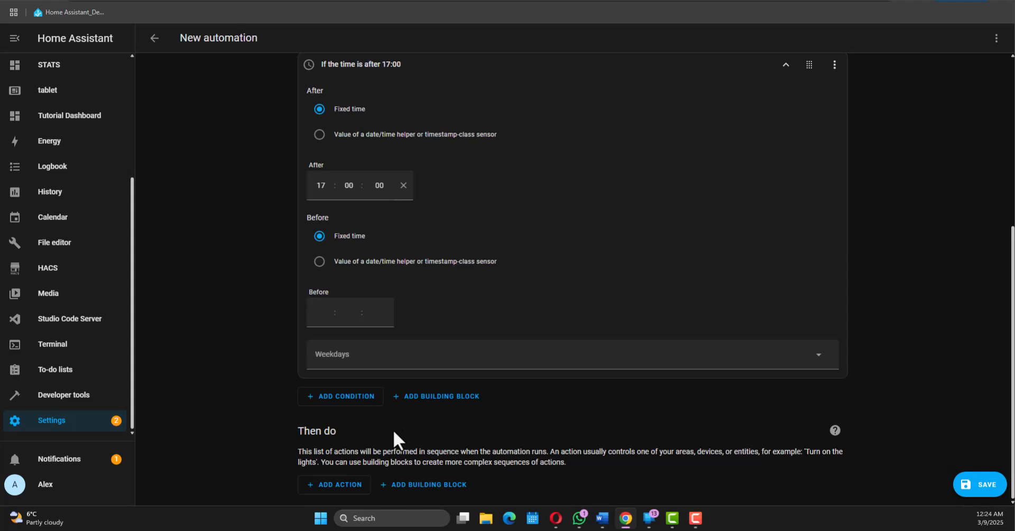
pyautogui.click(342, 484)
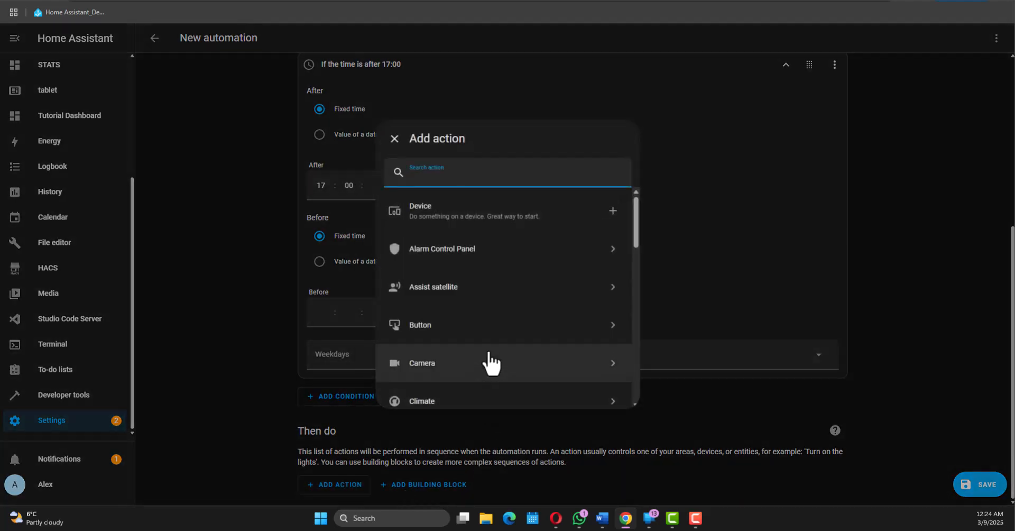
pyautogui.scroll(-3, 495, 353)
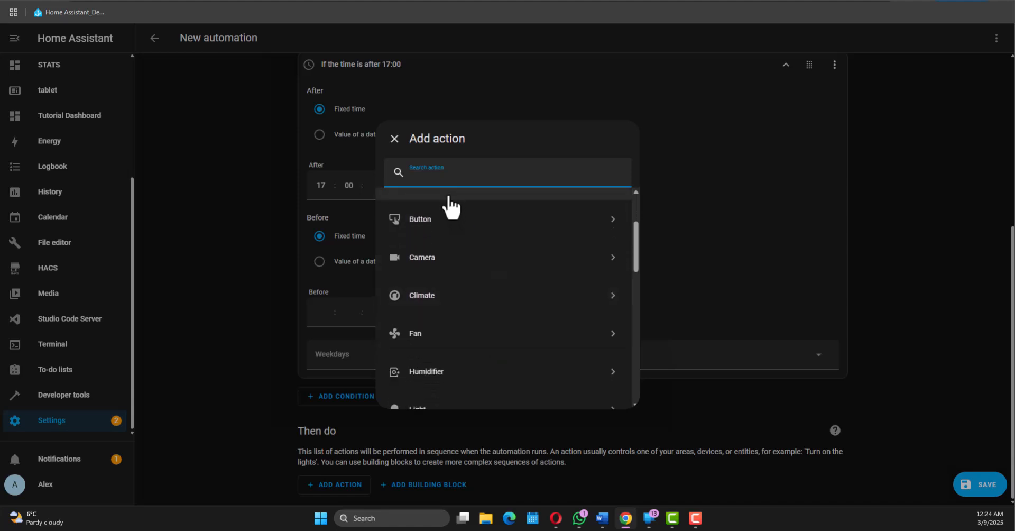
pyautogui.scroll(-5, 446, 222)
pyautogui.scroll(-5, 482, 386)
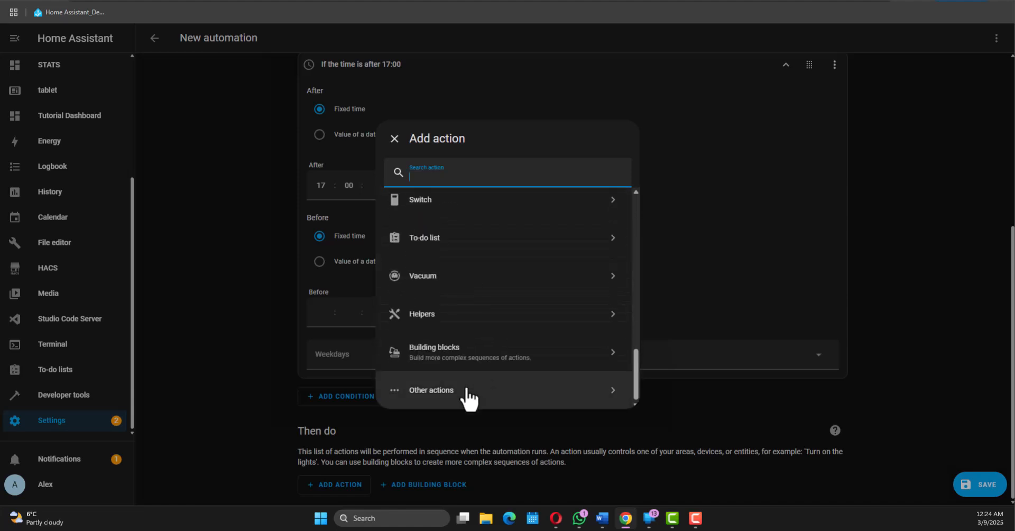
pyautogui.click(469, 401)
pyautogui.click(464, 261)
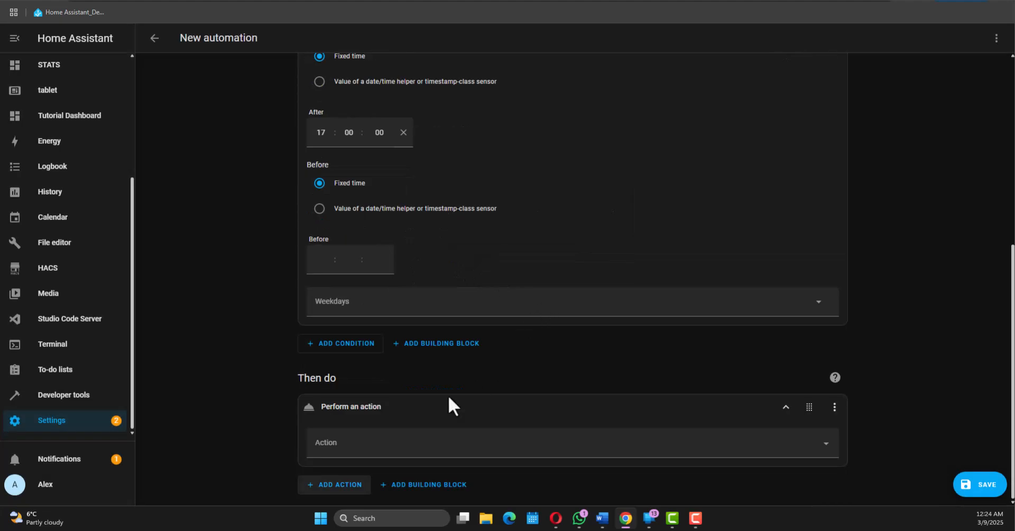
pyautogui.click(358, 440)
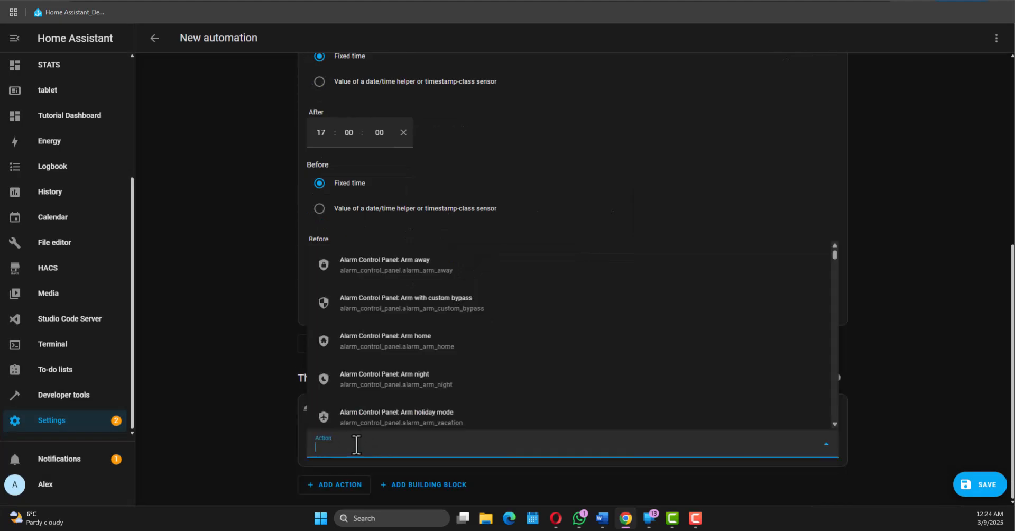
pyautogui.write('ligh')
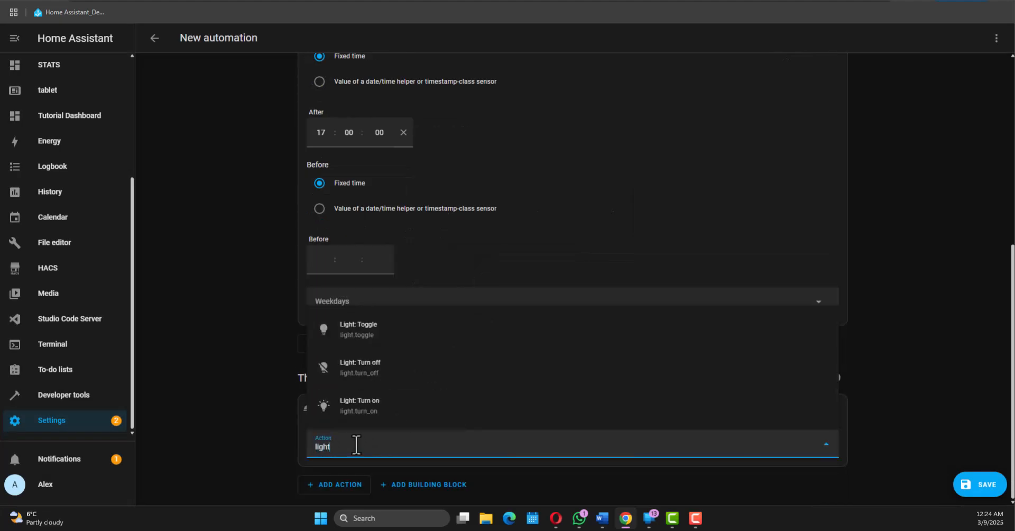
pyautogui.write('t')
pyautogui.click(394, 408)
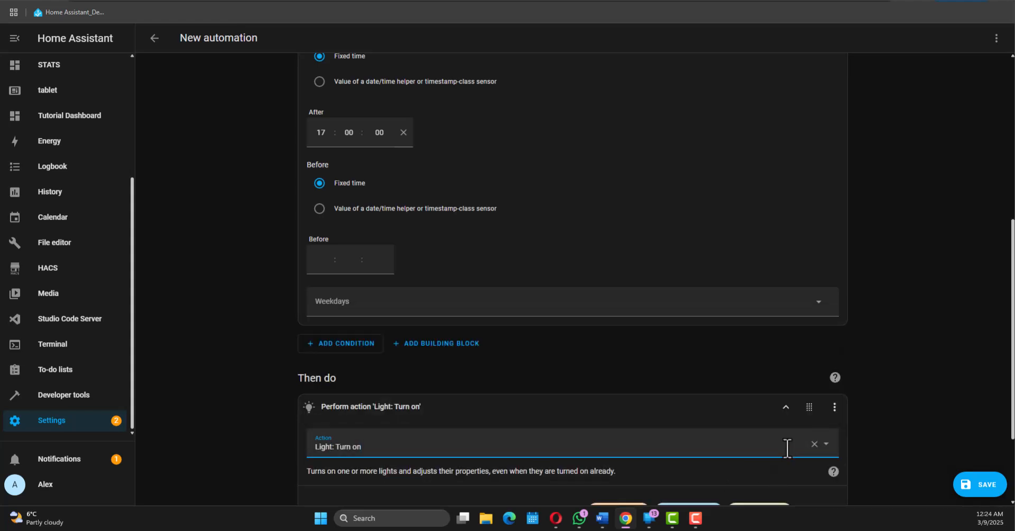
# Step: Choose the Banda Led device as the target of the Light: Turn on action
pyautogui.scroll(-2, 787, 448)
pyautogui.click(694, 391)
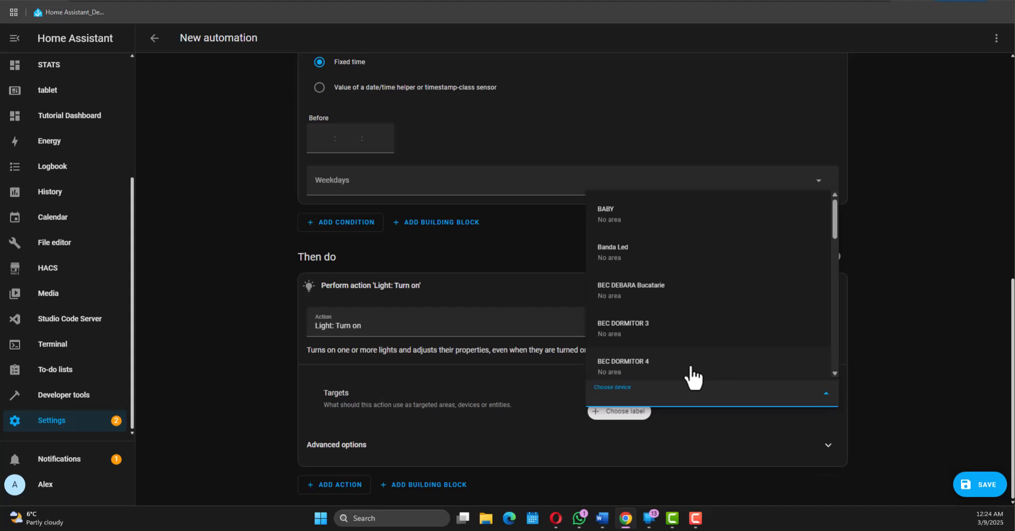
pyautogui.click(630, 253)
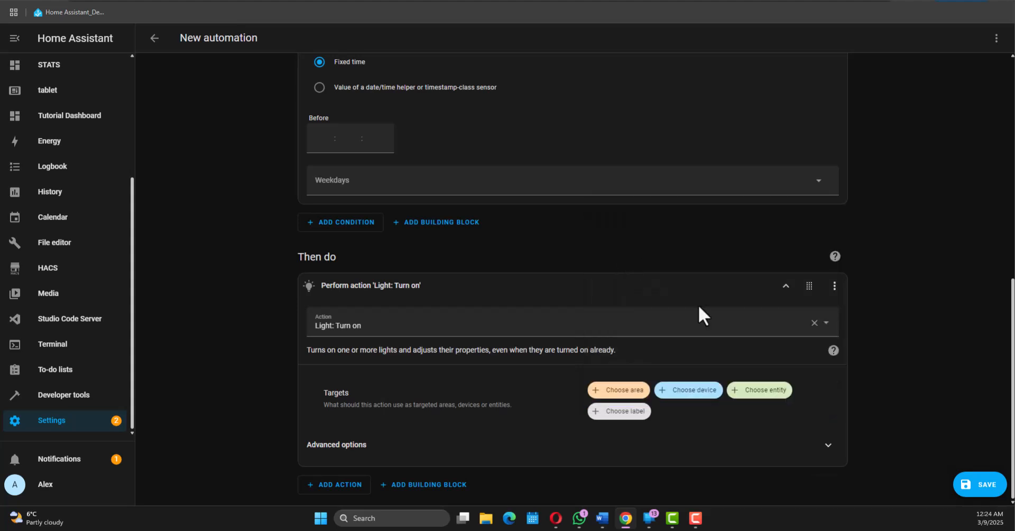
pyautogui.scroll(-3, 720, 441)
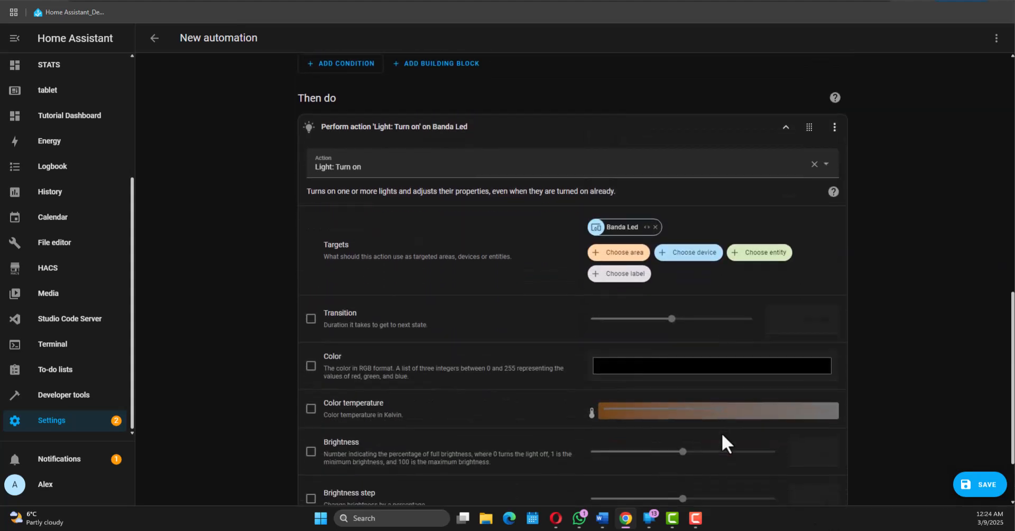
pyautogui.scroll(-2, 633, 262)
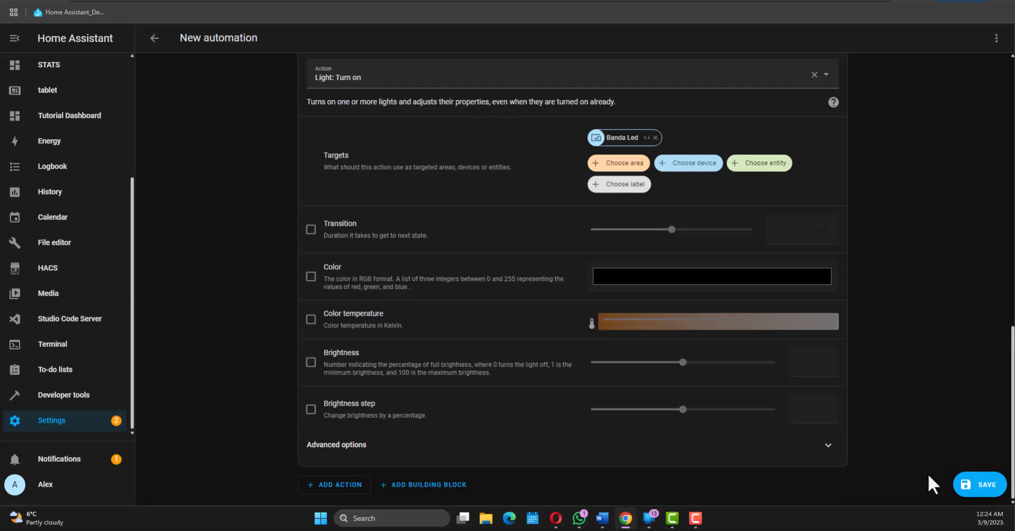
# Step: Save the automation under the name Turn On Litchen LED
pyautogui.click(969, 483)
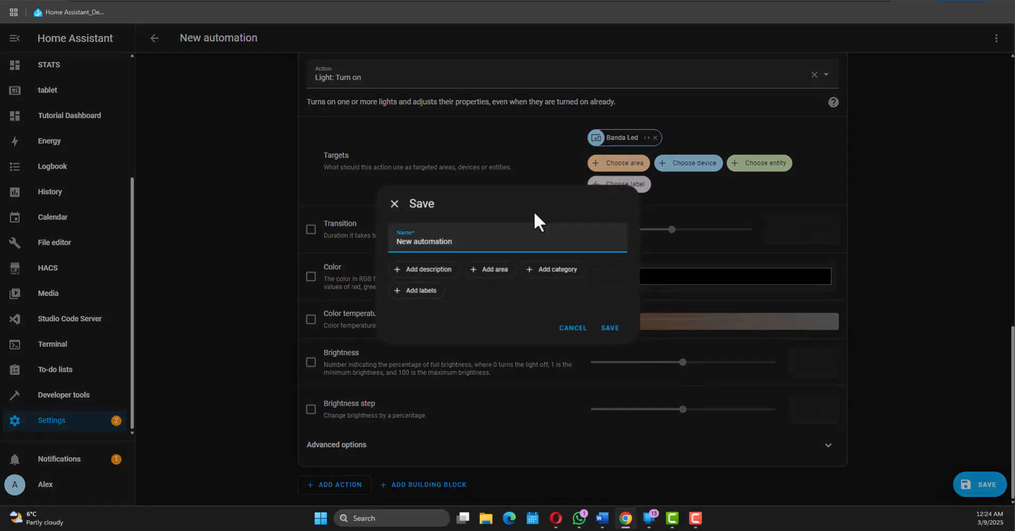
pyautogui.moveTo(459, 241); pyautogui.dragTo(273, 237)
pyautogui.press('BackSpace')
pyautogui.write('Turn On Litchen LED')
pyautogui.click(616, 335)
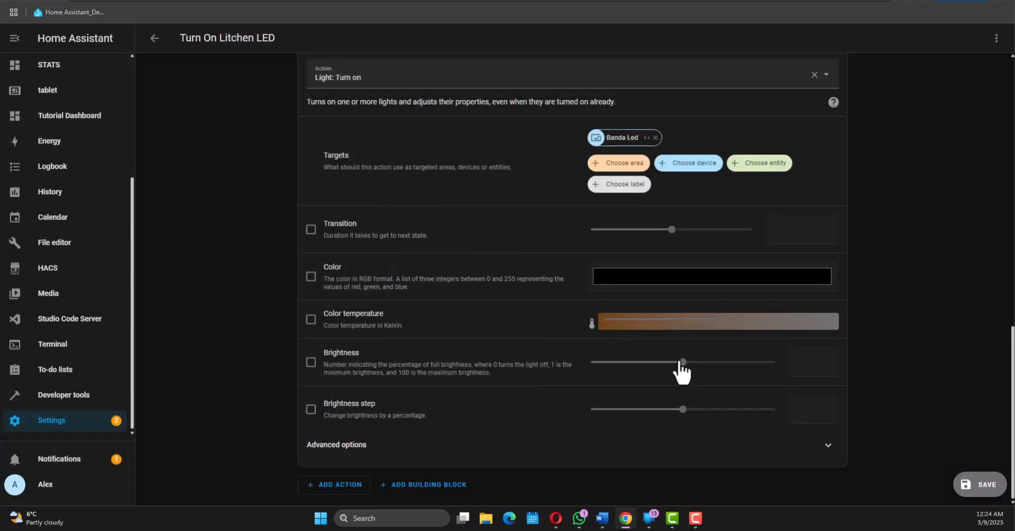